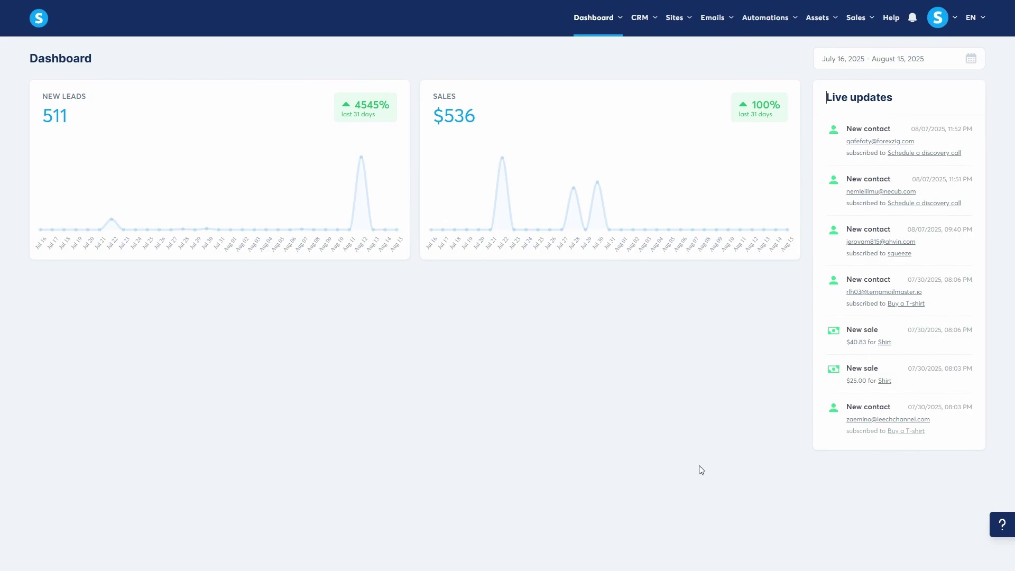
- Go to Assets > Courses and start adding a new course
{"action": "left_click", "coordinate": [837, 20]}
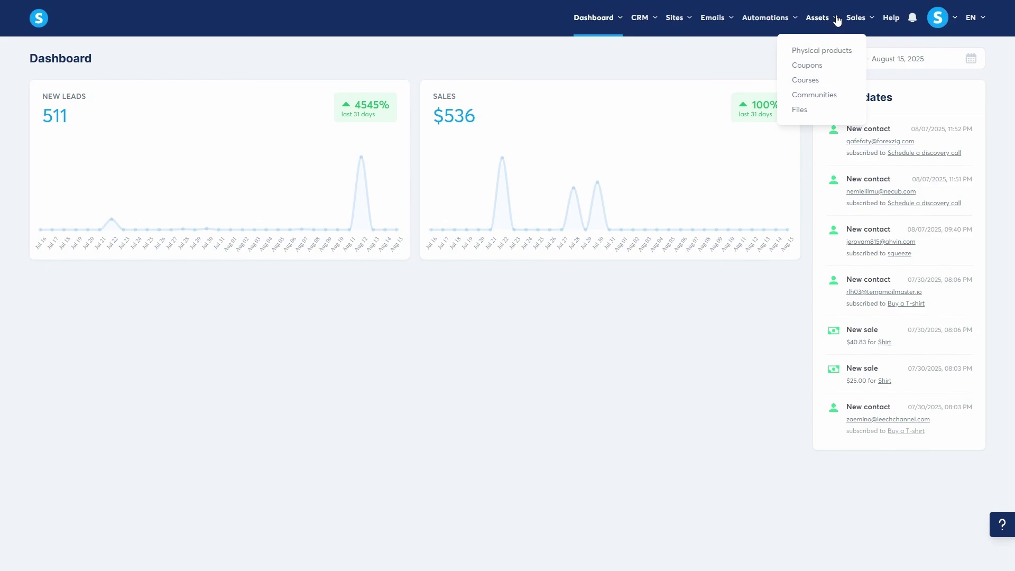
{"action": "left_click", "coordinate": [805, 80]}
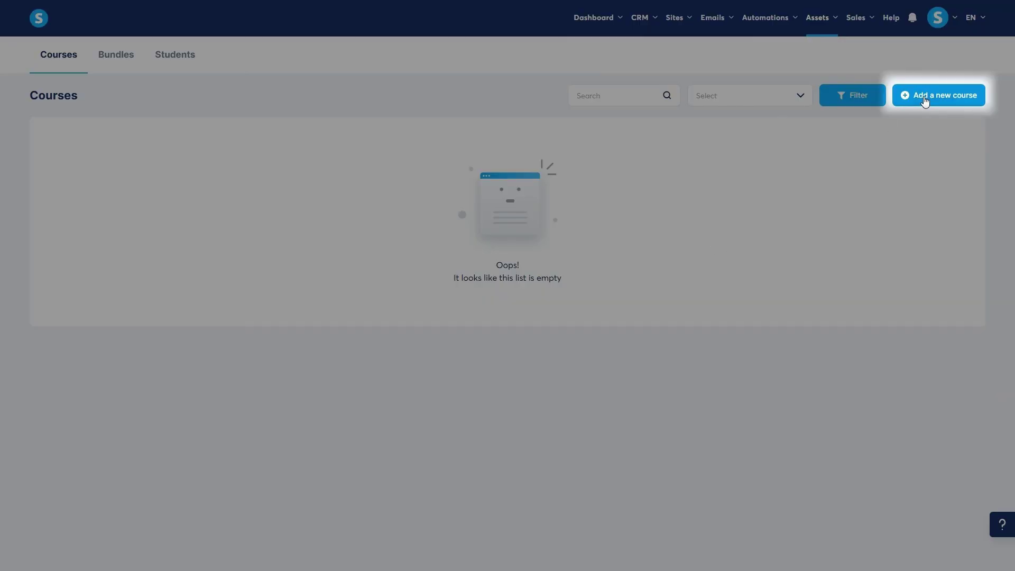
{"action": "left_click", "coordinate": [924, 97]}
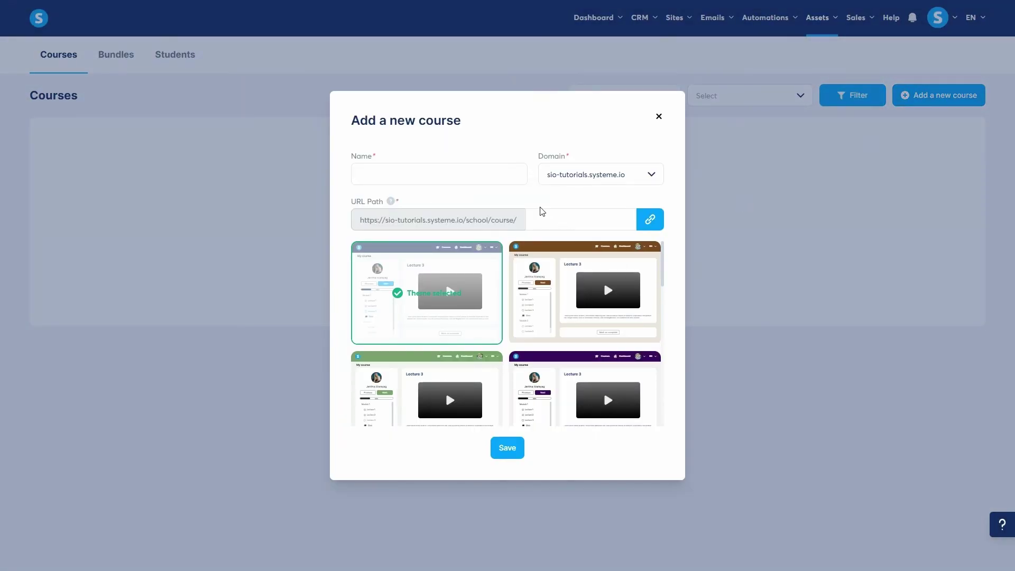
- Name the course 'My course' with URL path 'new', keep the first theme, and save
{"action": "left_click", "coordinate": [480, 173]}
{"action": "type", "text": "My course"}
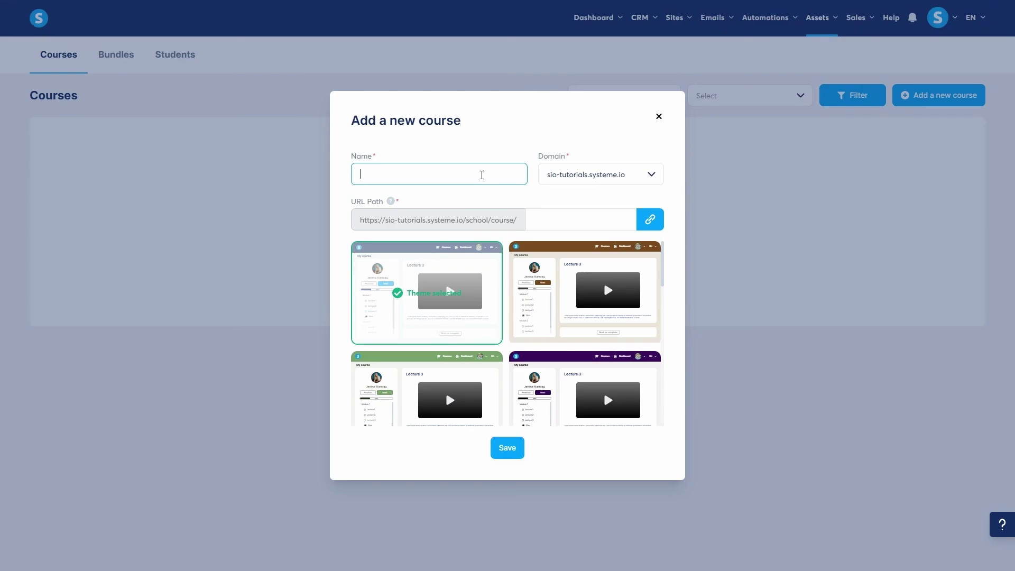
{"action": "left_click", "coordinate": [551, 196]}
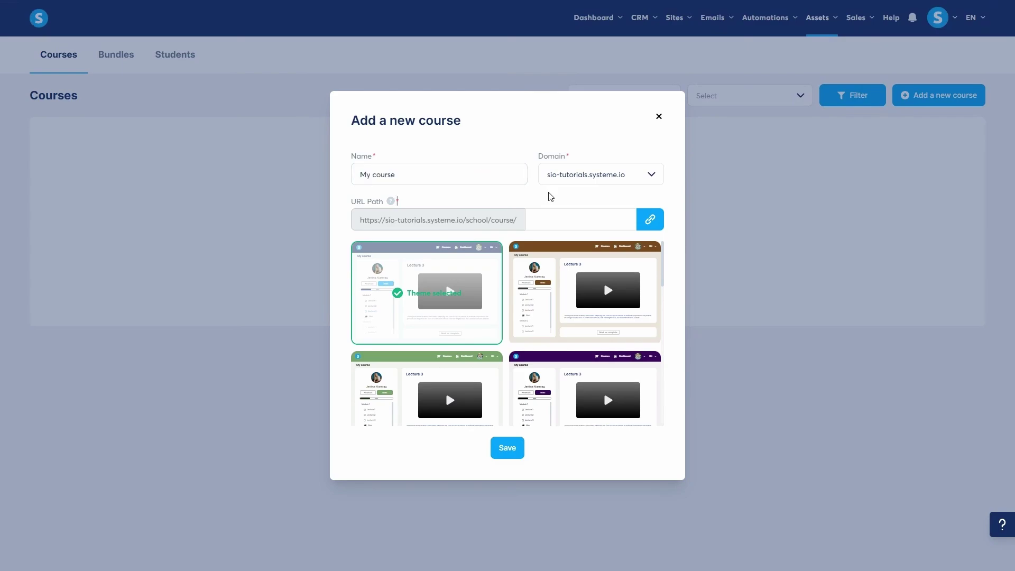
{"action": "left_click", "coordinate": [557, 219]}
{"action": "type", "text": "new"}
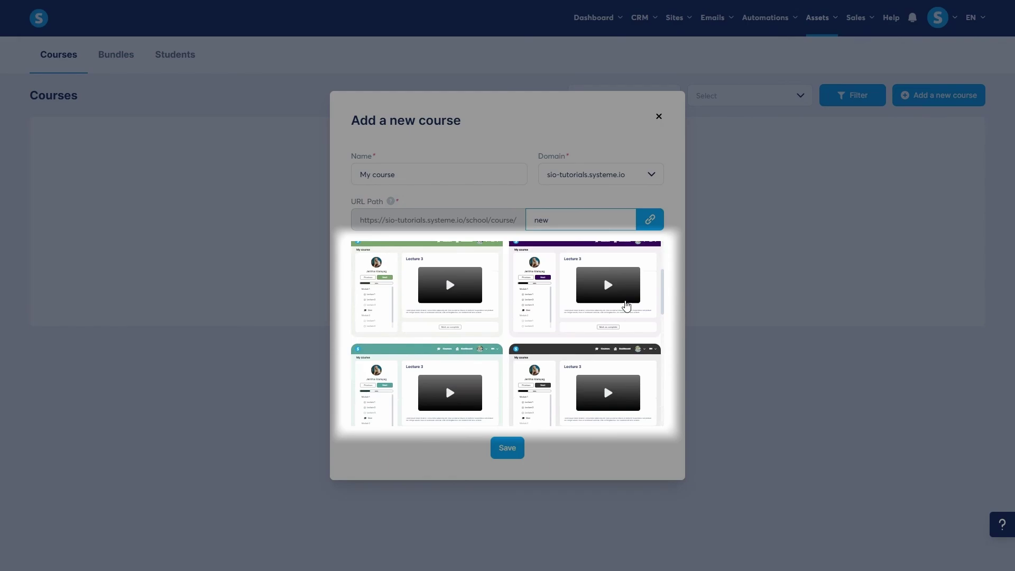
{"action": "scroll", "coordinate": [626, 306], "scroll_direction": "down", "scroll_amount": 4}
{"action": "scroll", "coordinate": [626, 305], "scroll_direction": "down", "scroll_amount": 2}
{"action": "scroll", "coordinate": [626, 305], "scroll_direction": "up", "scroll_amount": 8}
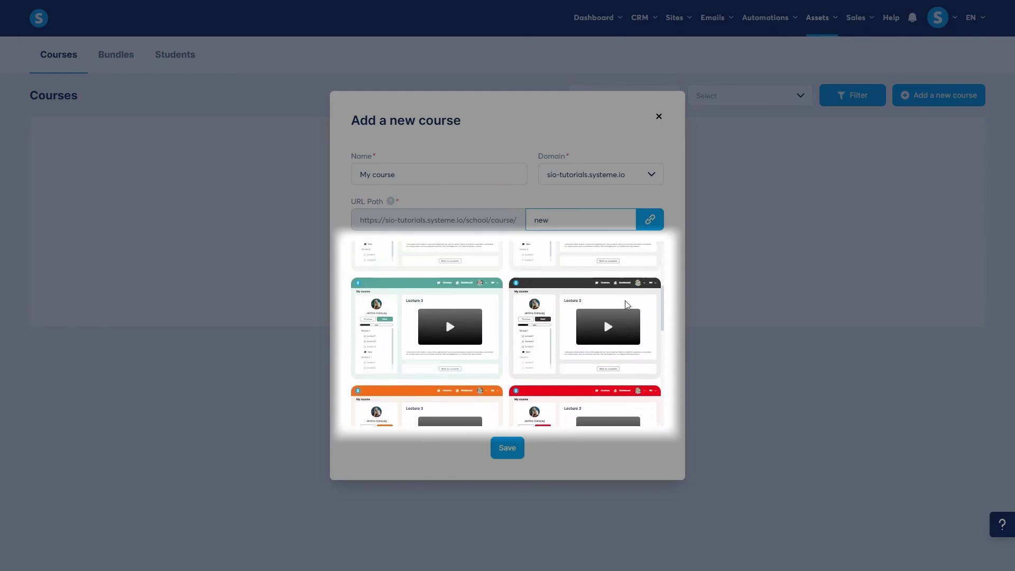
{"action": "scroll", "coordinate": [626, 305], "scroll_direction": "up", "scroll_amount": 1}
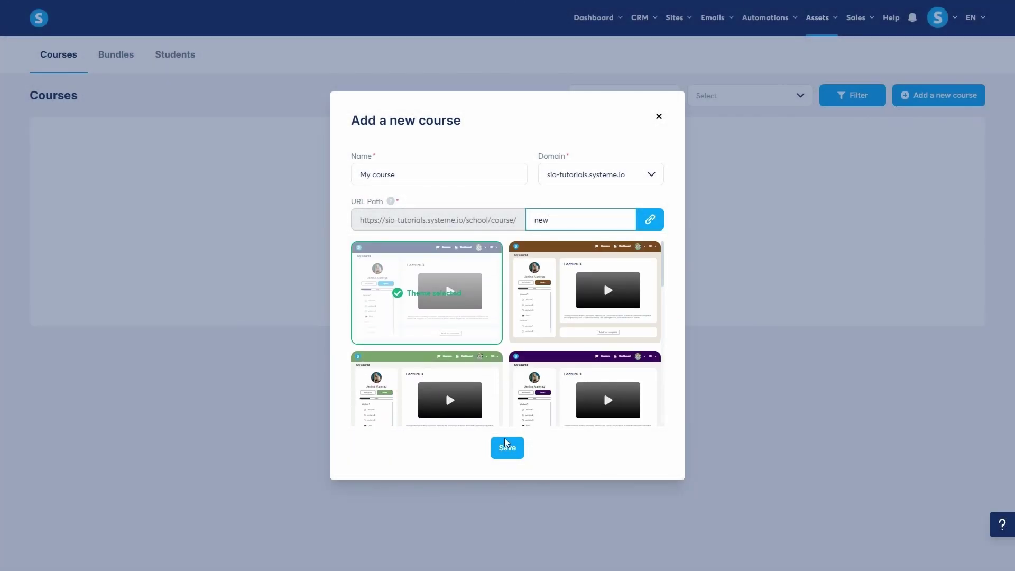
{"action": "left_click", "coordinate": [506, 443]}
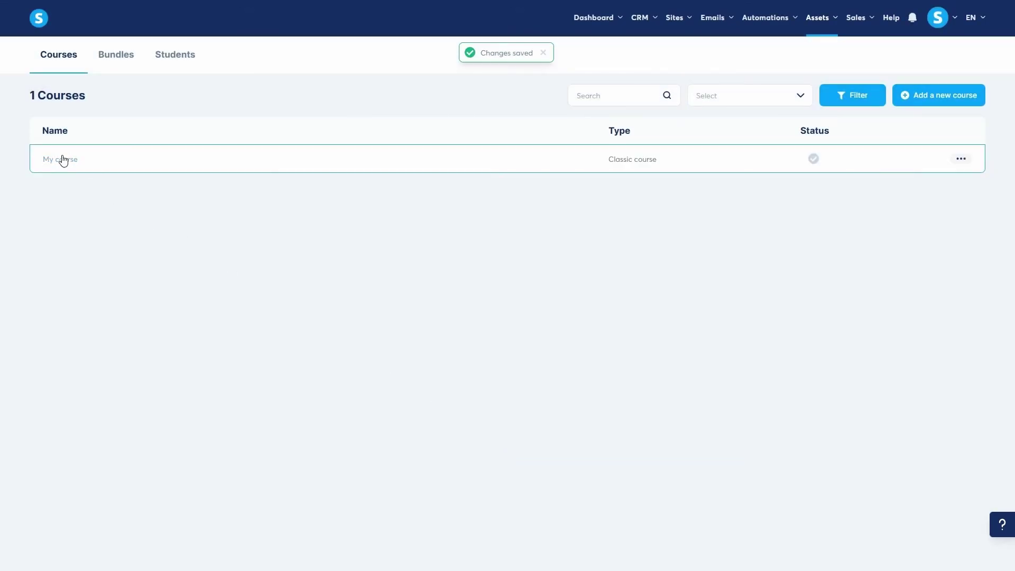
- Open My course and add a module named 'Module 1'
{"action": "left_click", "coordinate": [61, 159]}
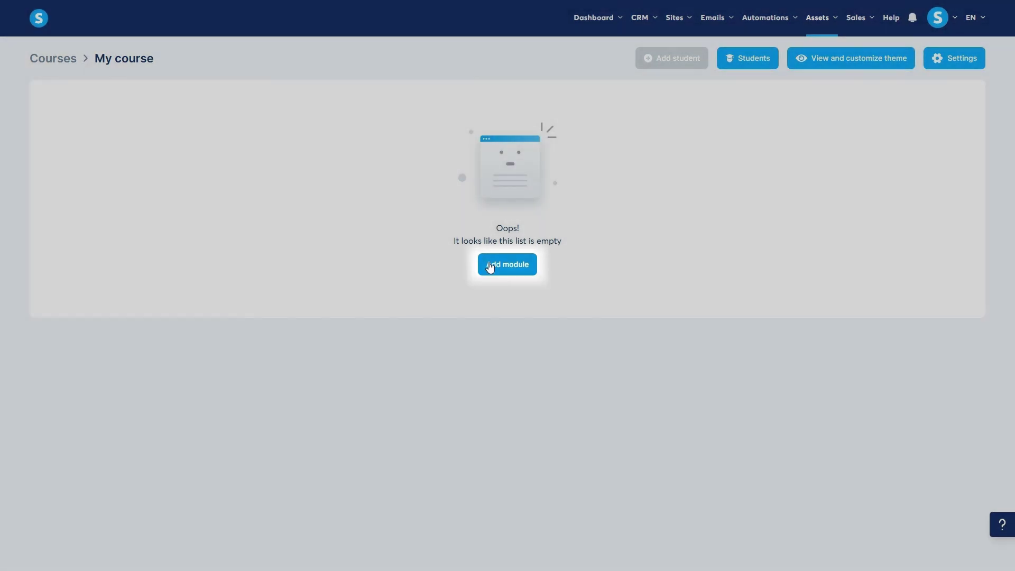
{"action": "left_click", "coordinate": [487, 265]}
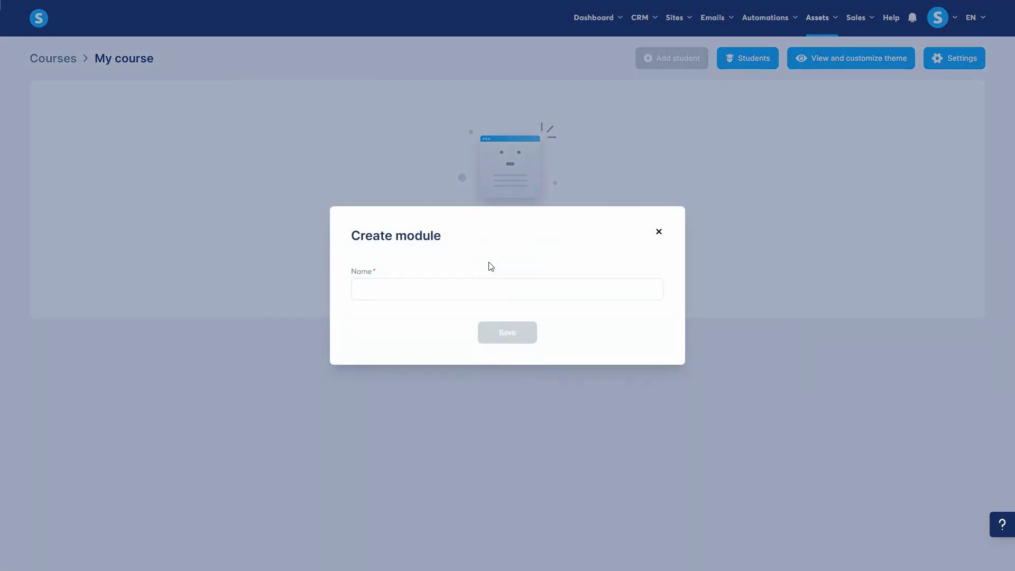
{"action": "left_click", "coordinate": [478, 289]}
{"action": "type", "text": "Module 1"}
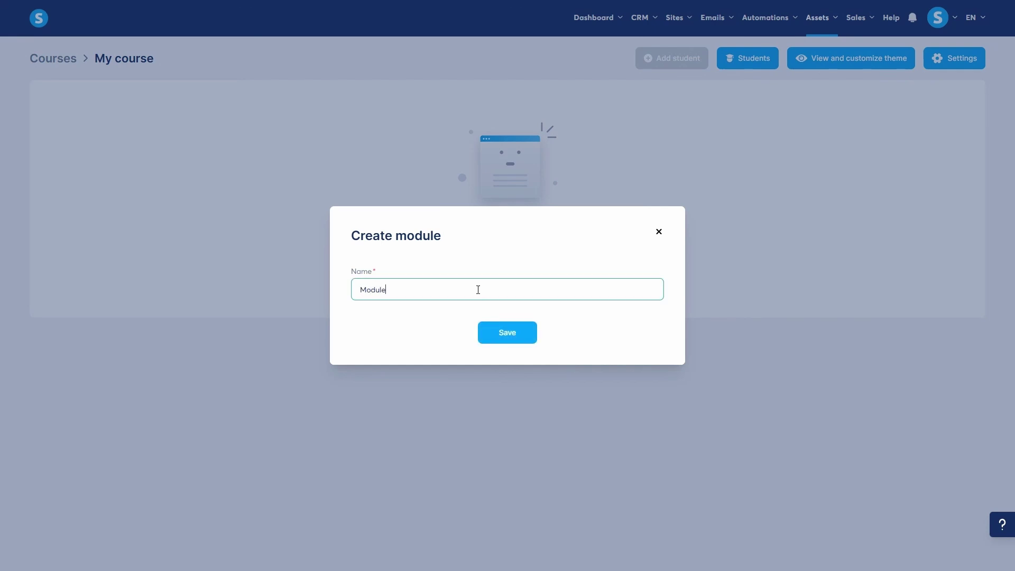
{"action": "left_click", "coordinate": [502, 333]}
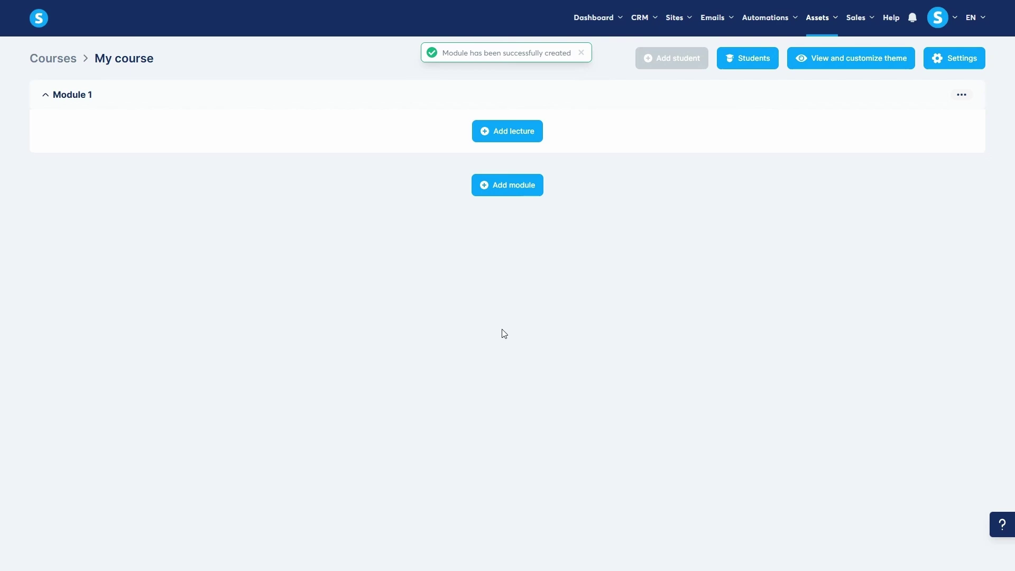
- Add 'Lecture 1' to Module 1 with comments enabled and the default template
{"action": "left_click", "coordinate": [526, 136]}
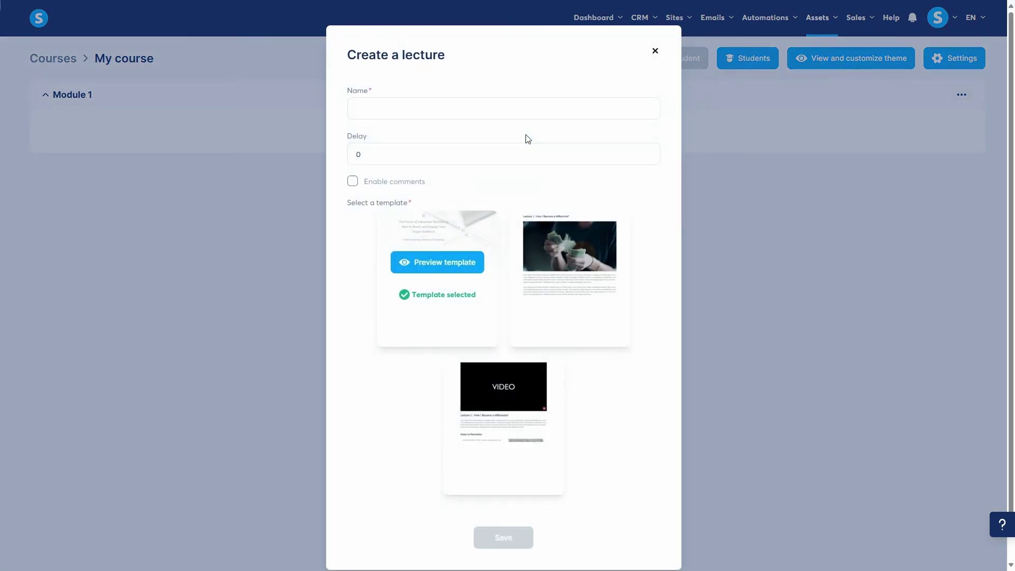
{"action": "left_click", "coordinate": [487, 110]}
{"action": "type", "text": "Lecture 1"}
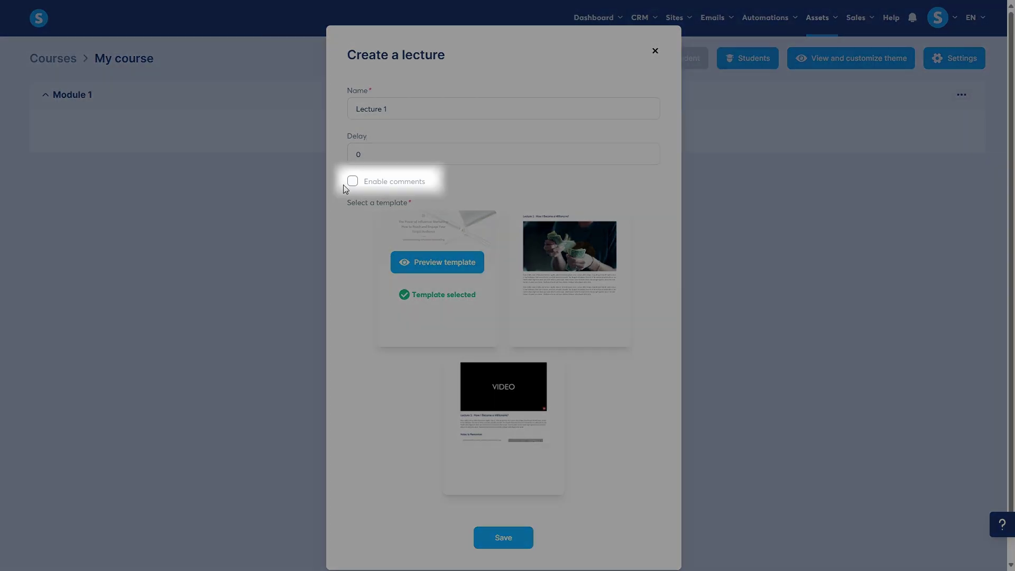
{"action": "left_click", "coordinate": [352, 182]}
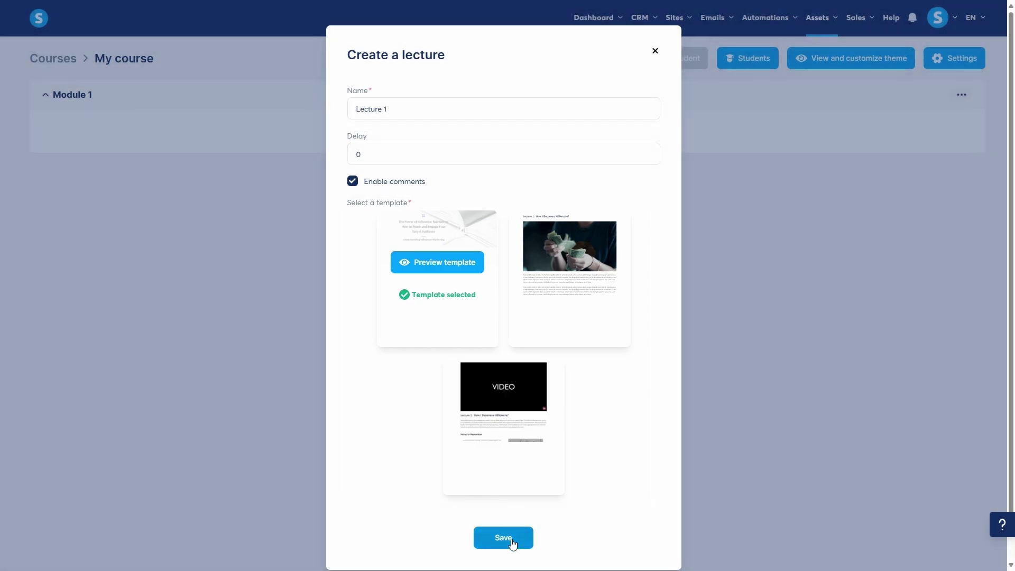
{"action": "left_click", "coordinate": [510, 538]}
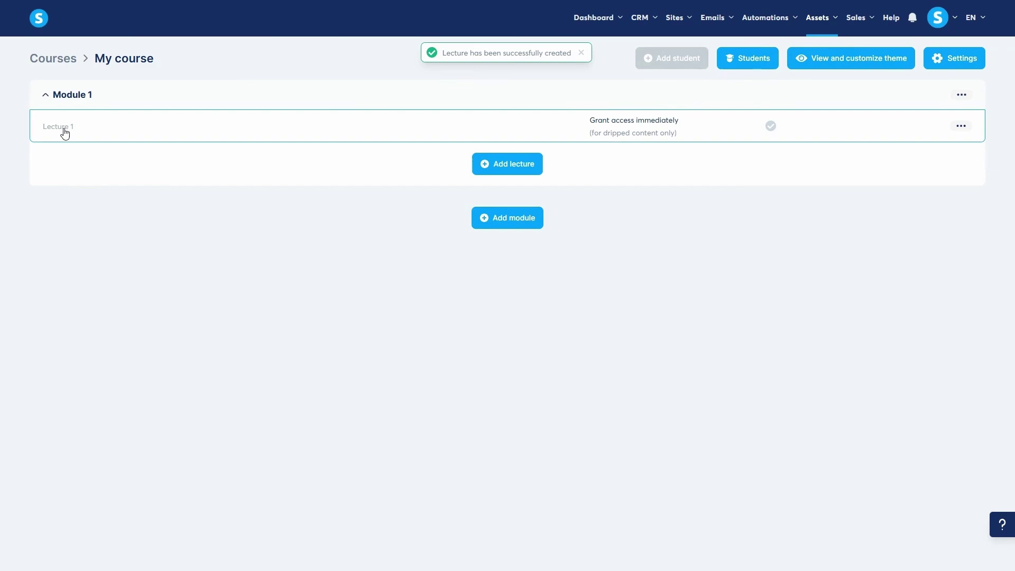
- Open Lecture 1's page and place a Headline element above the video
{"action": "left_click", "coordinate": [65, 131]}
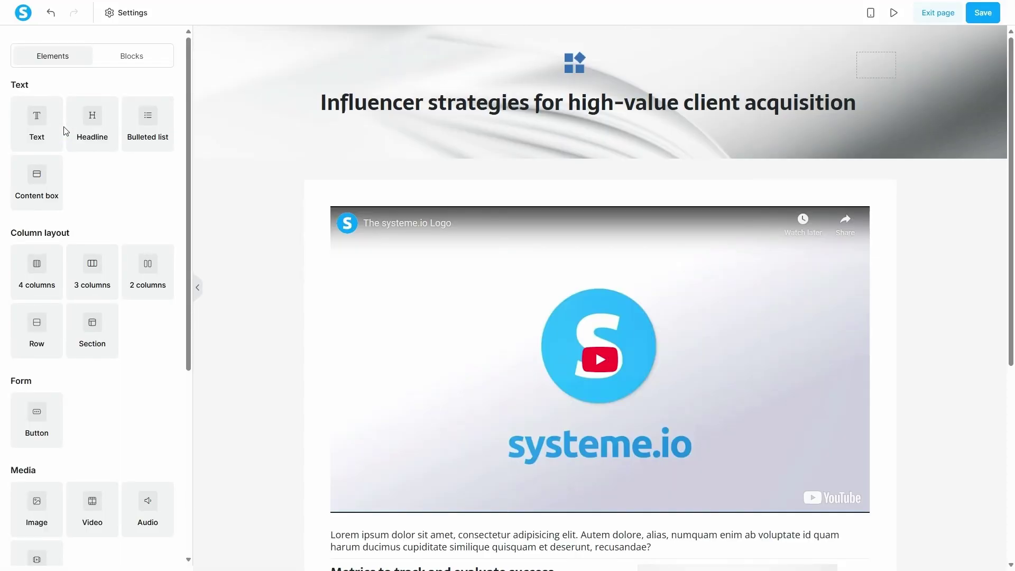
{"action": "scroll", "coordinate": [64, 130], "scroll_direction": "down", "scroll_amount": 5}
{"action": "scroll", "coordinate": [63, 129], "scroll_direction": "up", "scroll_amount": 5}
{"action": "left_click_drag", "start_coordinate": [90, 118], "coordinate": [582, 205]}
- Check the video settings and the Download Chapter 1 (PDF) link, then save the page
{"action": "left_click", "coordinate": [500, 319]}
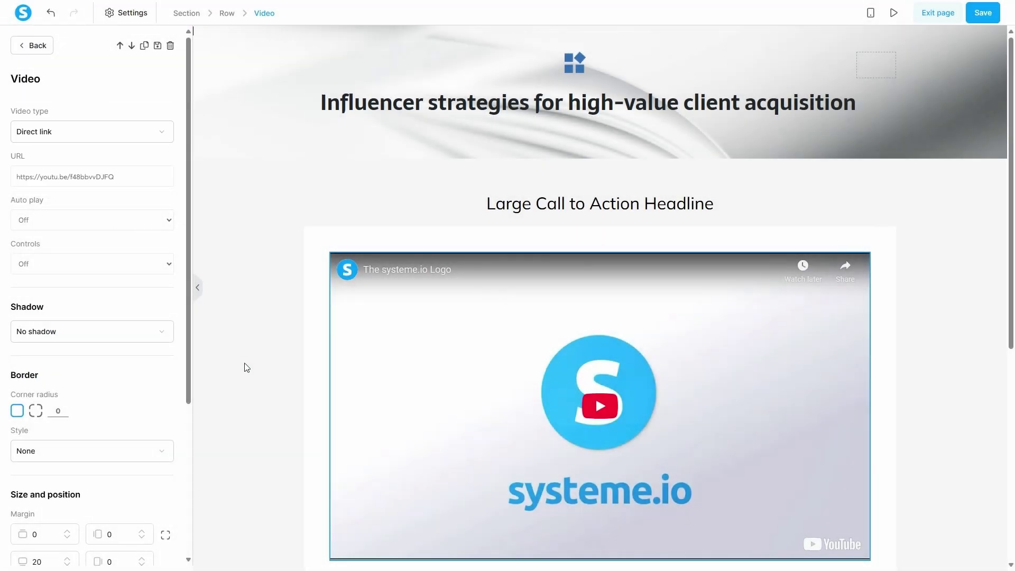
{"action": "left_click", "coordinate": [244, 366]}
{"action": "scroll", "coordinate": [268, 372], "scroll_direction": "down", "scroll_amount": 5}
{"action": "scroll", "coordinate": [268, 372], "scroll_direction": "down", "scroll_amount": 1}
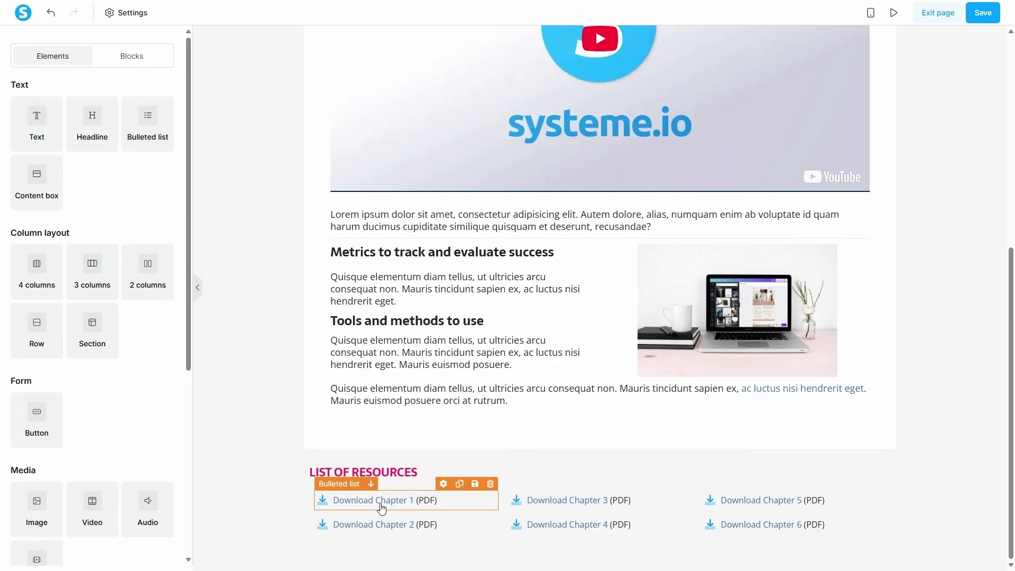
{"action": "left_click", "coordinate": [380, 506]}
{"action": "left_click", "coordinate": [379, 504]}
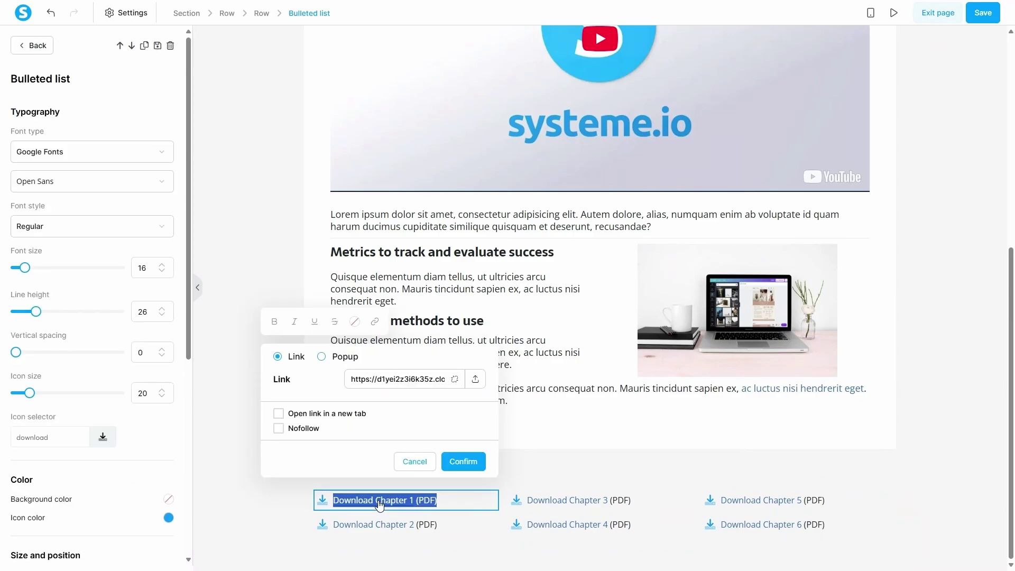
{"action": "scroll", "coordinate": [136, 420], "scroll_direction": "down", "scroll_amount": 4}
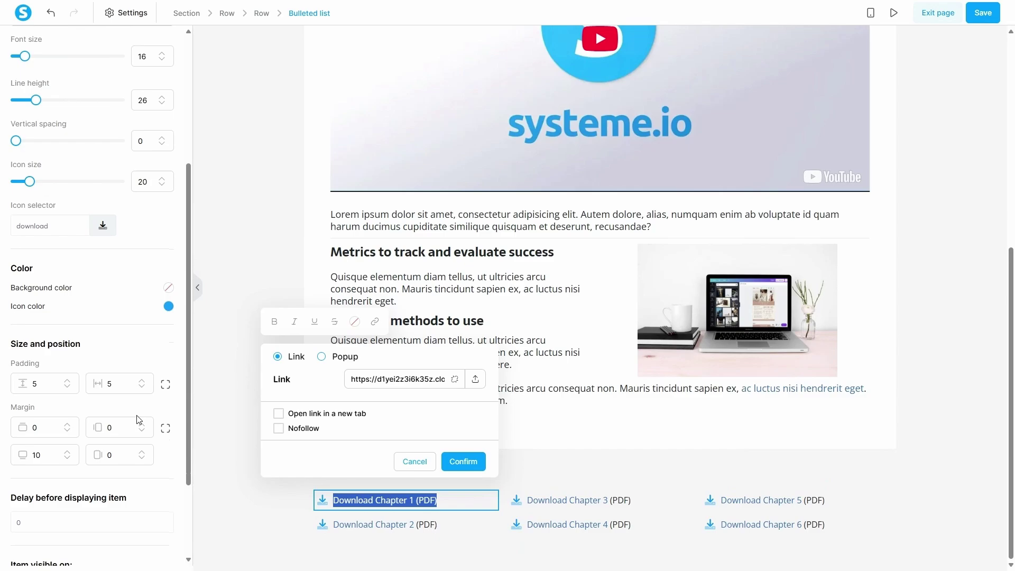
{"action": "left_click", "coordinate": [986, 23]}
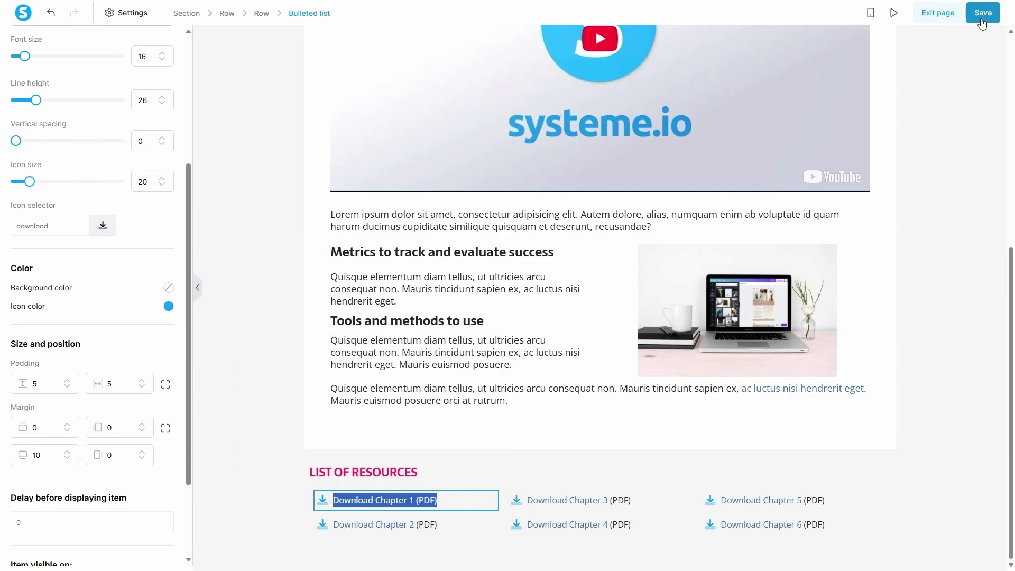
- Back in the course, duplicate Lecture 1 within Module 1
{"action": "left_click", "coordinate": [946, 15]}
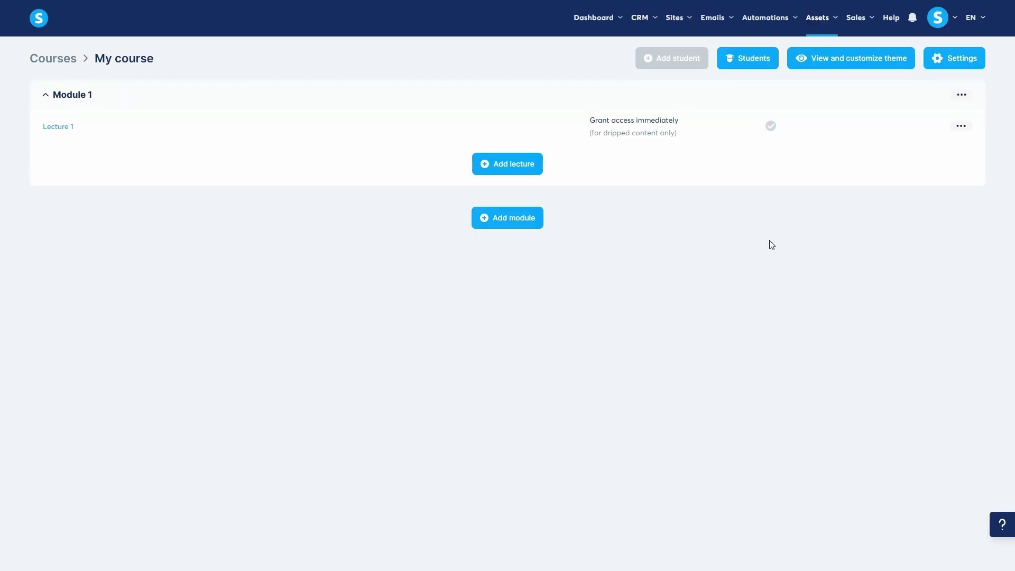
{"action": "left_click", "coordinate": [960, 127]}
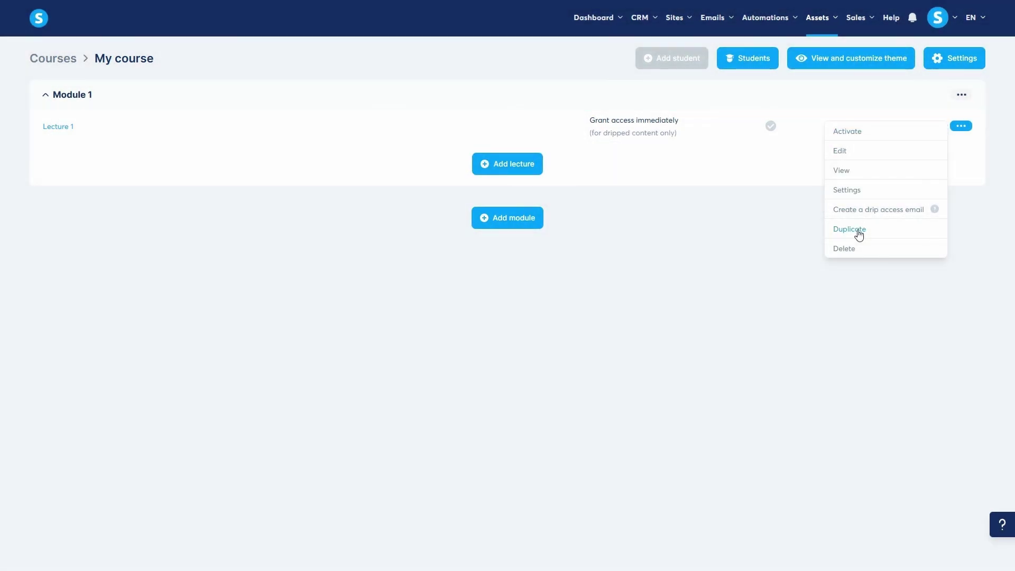
{"action": "left_click", "coordinate": [859, 232]}
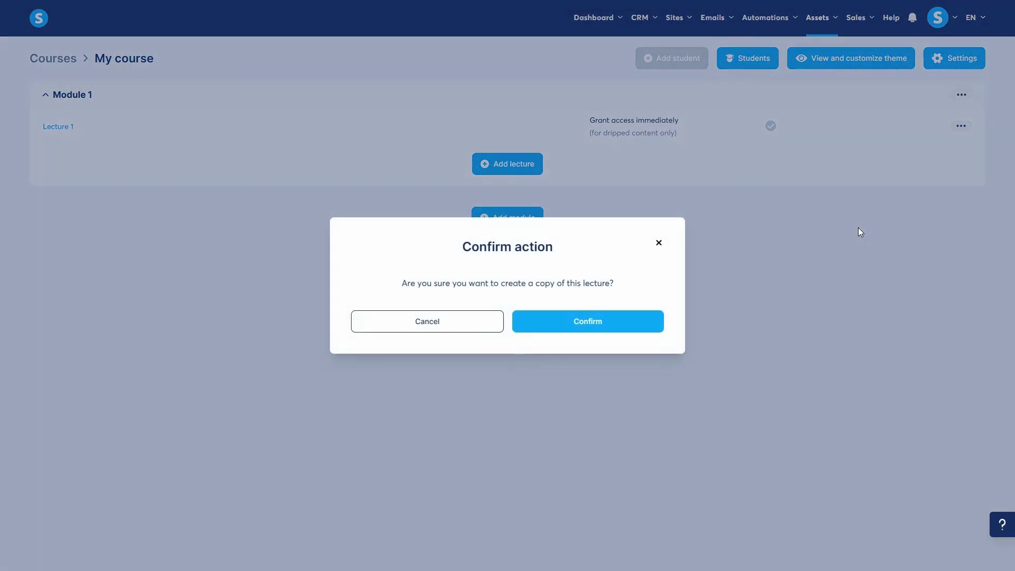
{"action": "left_click", "coordinate": [605, 321]}
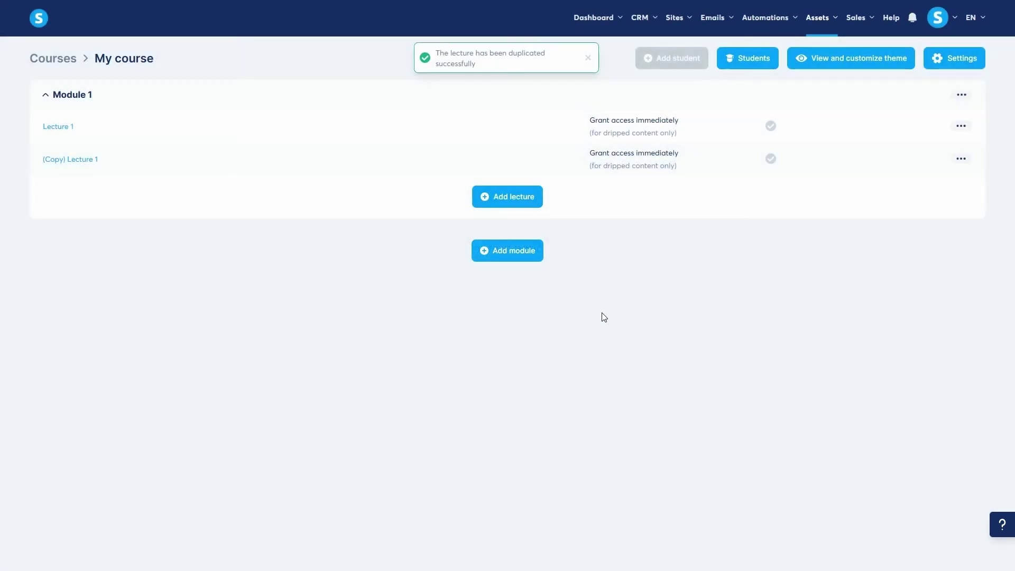
- Rename the copied lecture to 'Lecture 2' and give it a 3-day unlock delay
{"action": "left_click", "coordinate": [960, 158]}
{"action": "left_click", "coordinate": [833, 226]}
{"action": "left_click", "coordinate": [453, 256]}
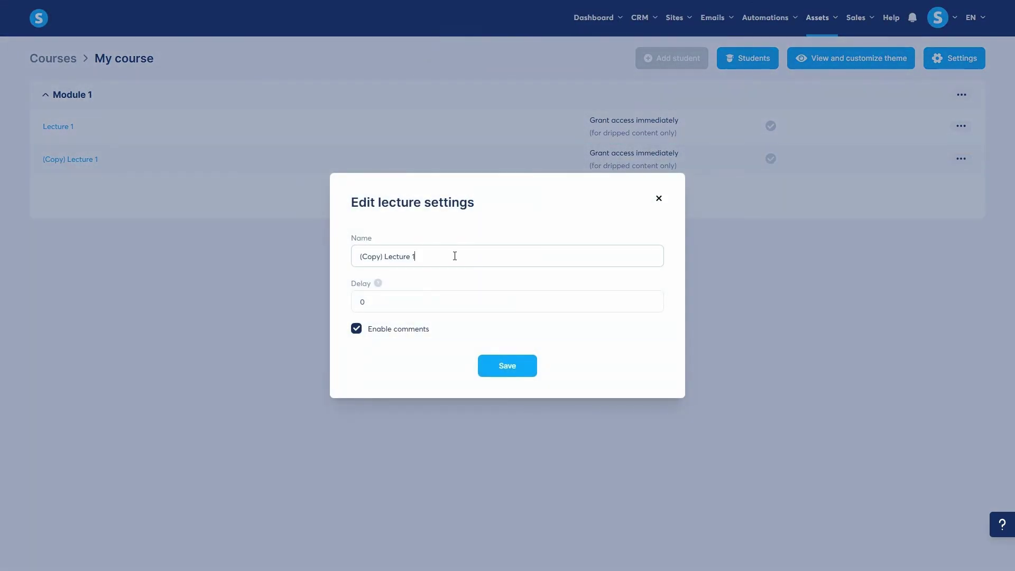
{"action": "key", "text": "ctrl+a"}
{"action": "type", "text": "Lecture 2"}
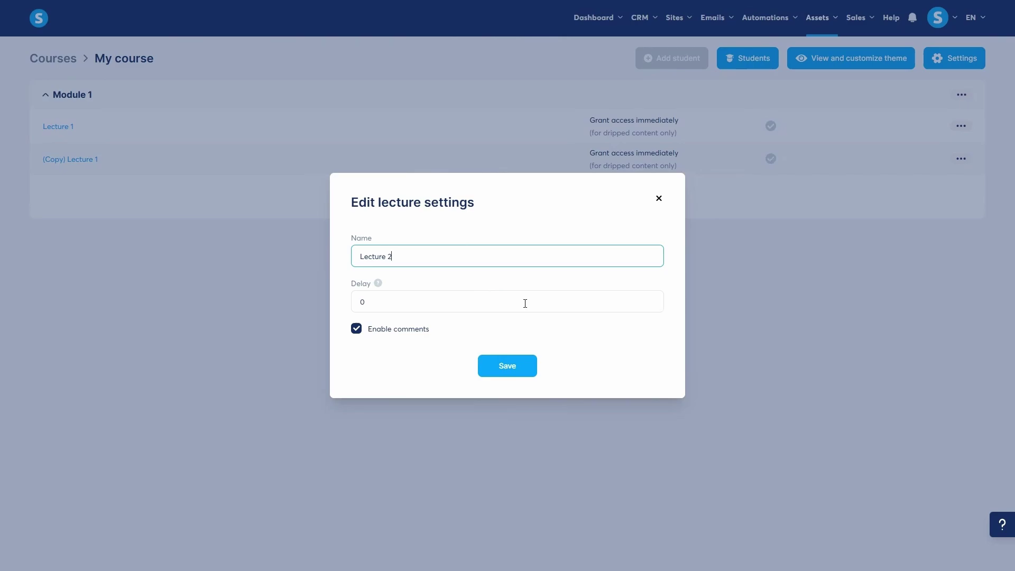
{"action": "left_click", "coordinate": [525, 303]}
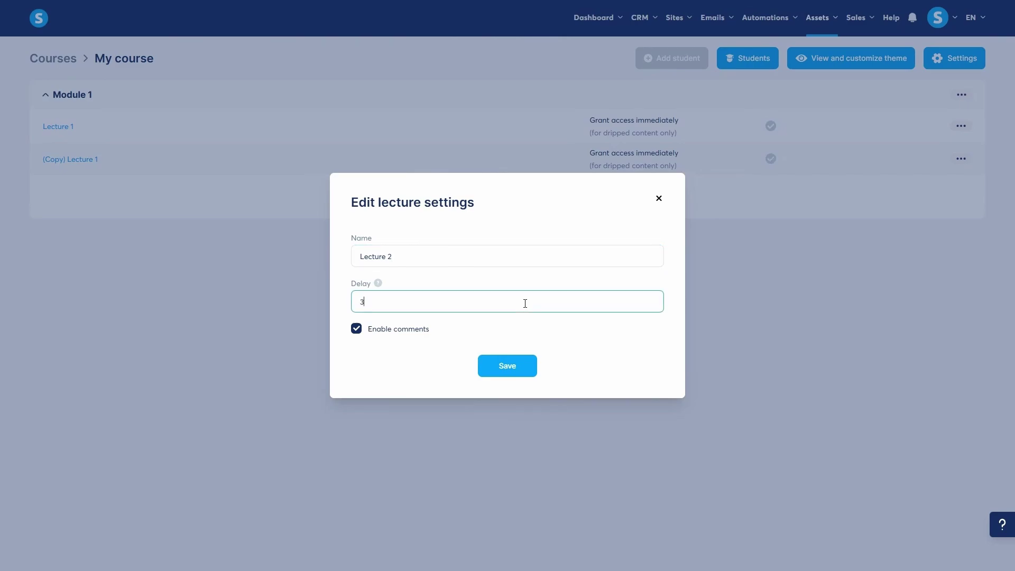
{"action": "left_click", "coordinate": [547, 330]}
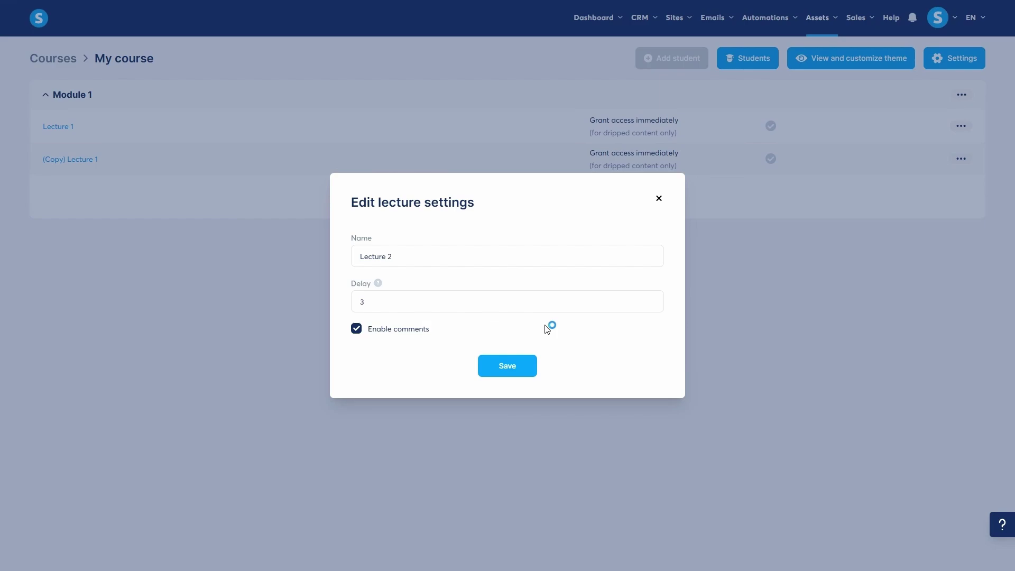
{"action": "left_click", "coordinate": [517, 368]}
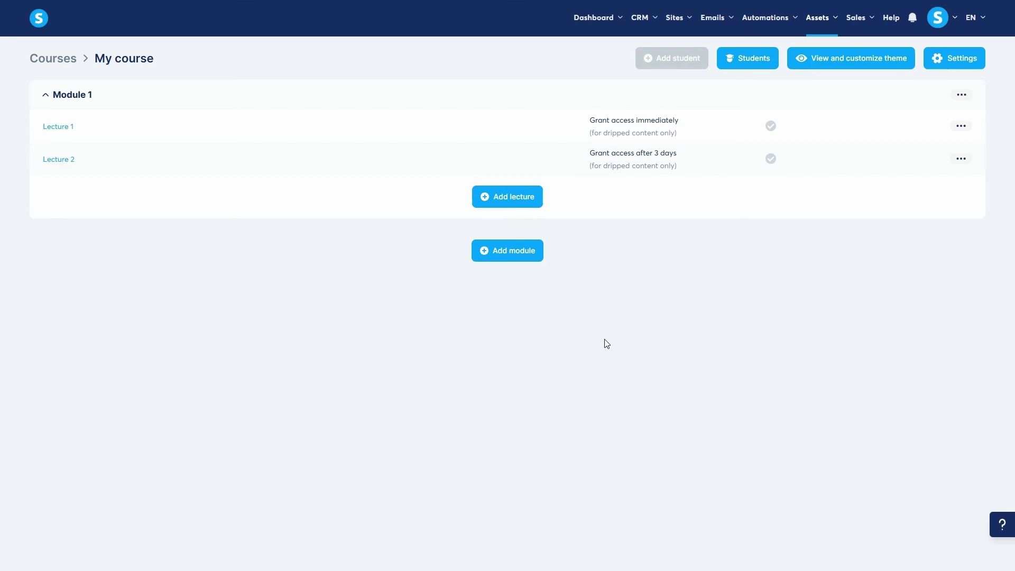
- Activate Lecture 1 and then Lecture 2, confirming each
{"action": "left_click", "coordinate": [961, 126]}
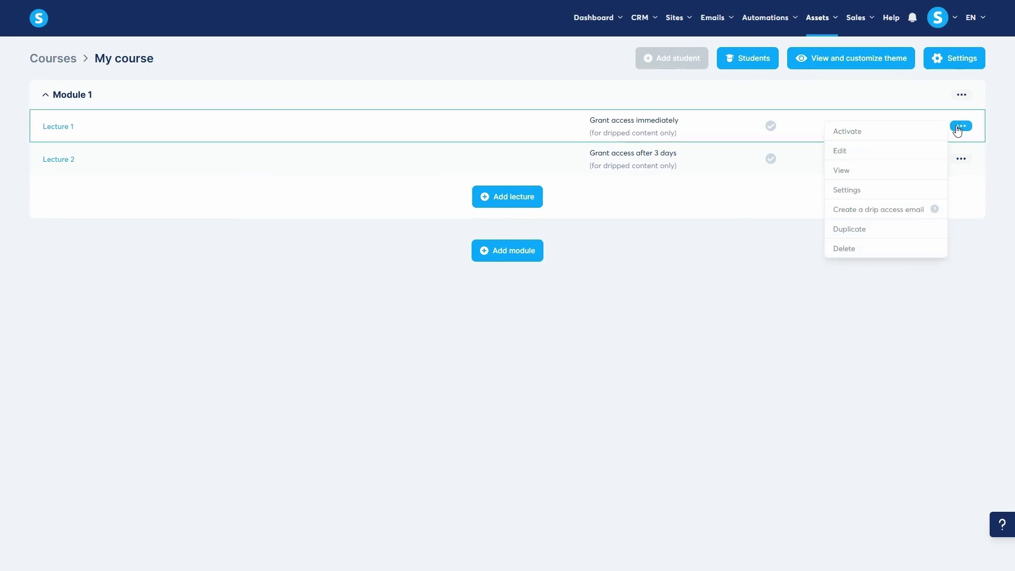
{"action": "left_click", "coordinate": [849, 134]}
{"action": "left_click", "coordinate": [634, 321]}
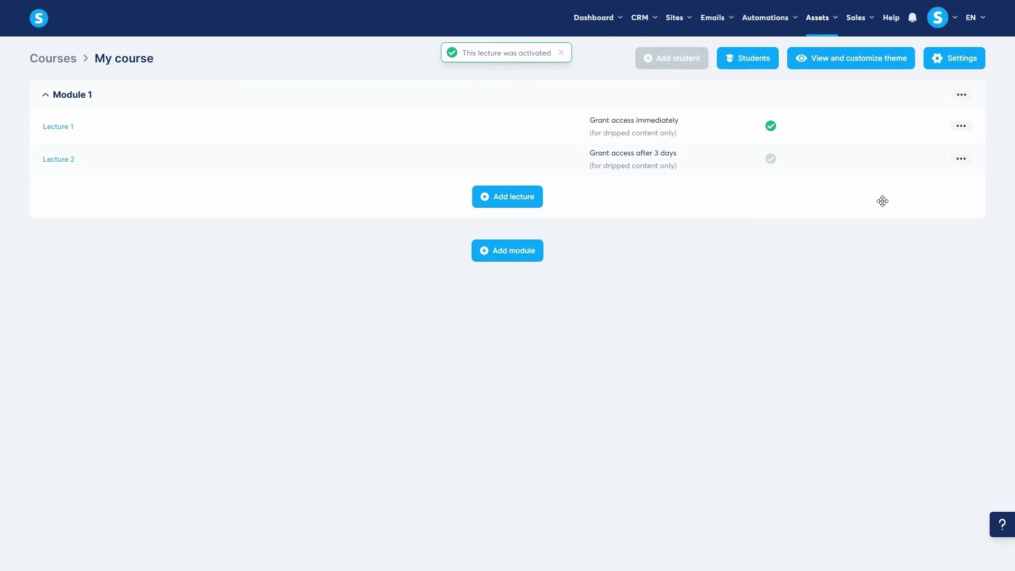
{"action": "left_click", "coordinate": [961, 159]}
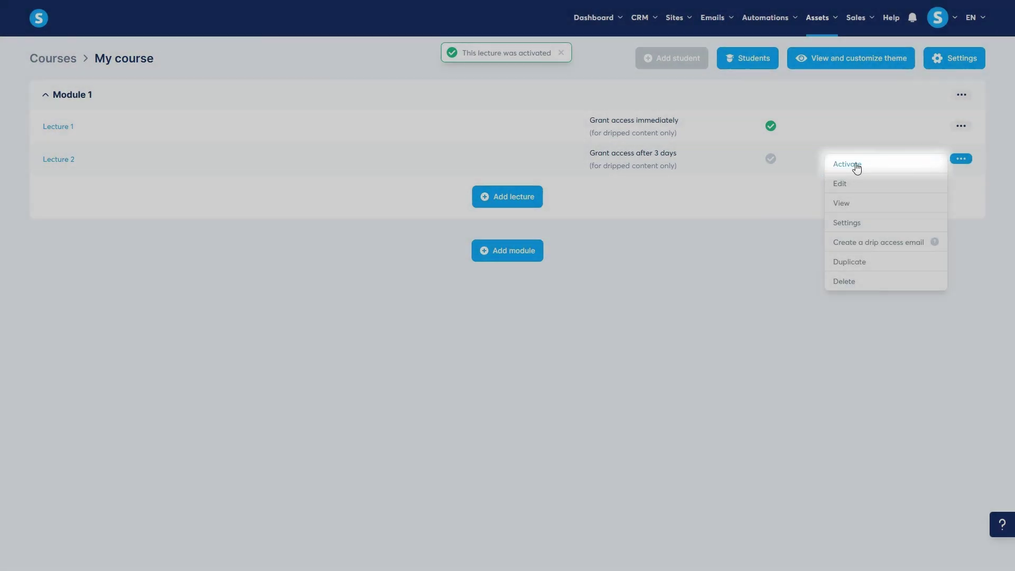
{"action": "left_click", "coordinate": [855, 164]}
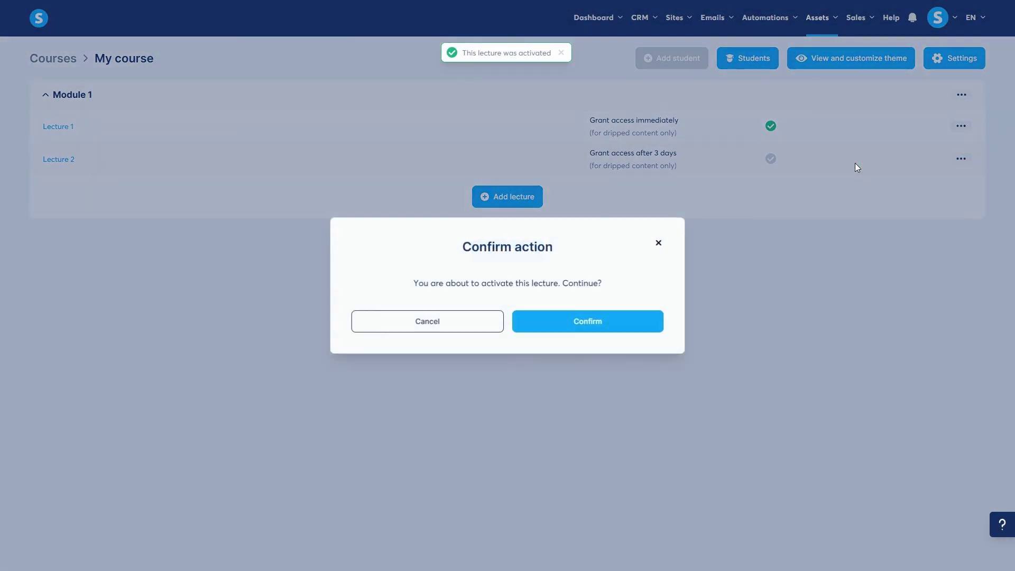
{"action": "left_click", "coordinate": [592, 332]}
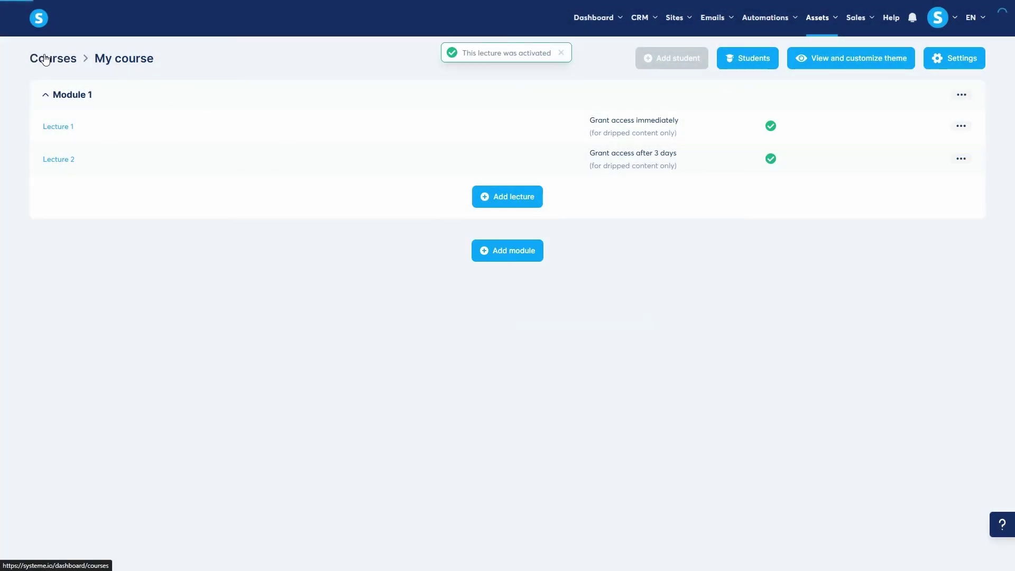
- Return to the Courses list and activate My course
{"action": "left_click", "coordinate": [46, 59]}
{"action": "left_click", "coordinate": [961, 158]}
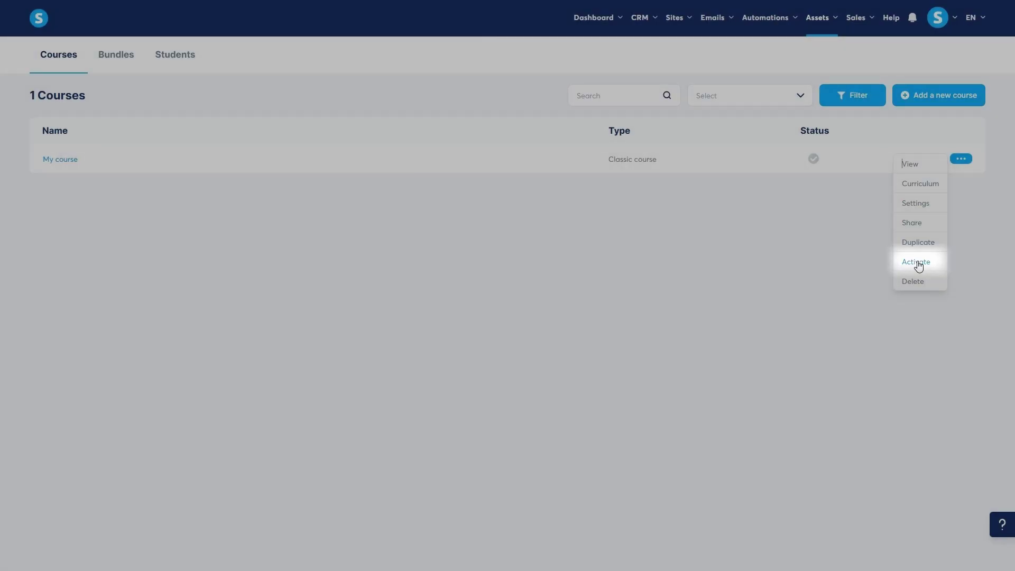
{"action": "left_click", "coordinate": [916, 264]}
{"action": "left_click", "coordinate": [589, 321]}
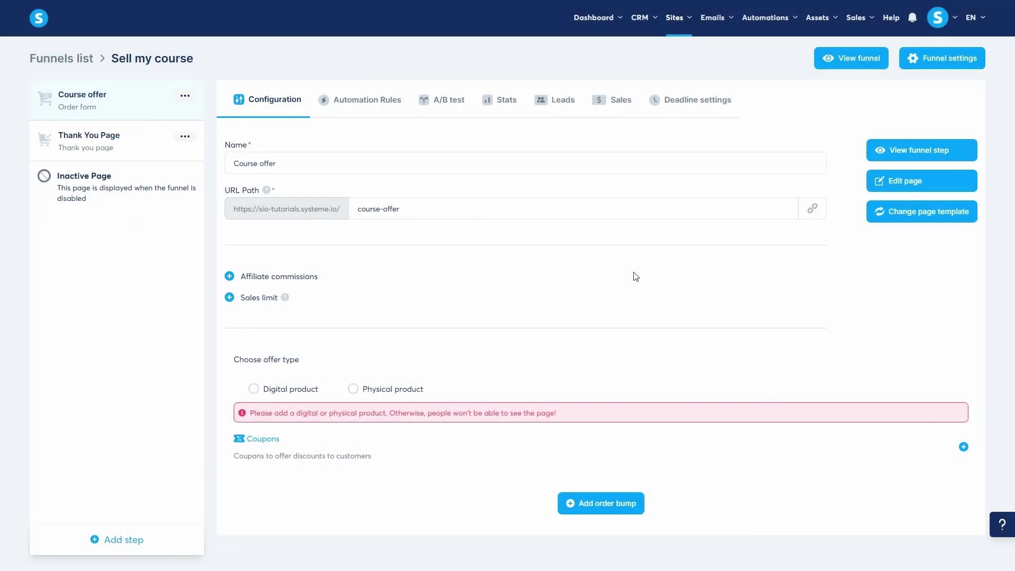
- Create the digital product 'Course offer' and add My course as its course resource
{"action": "left_click", "coordinate": [254, 390]}
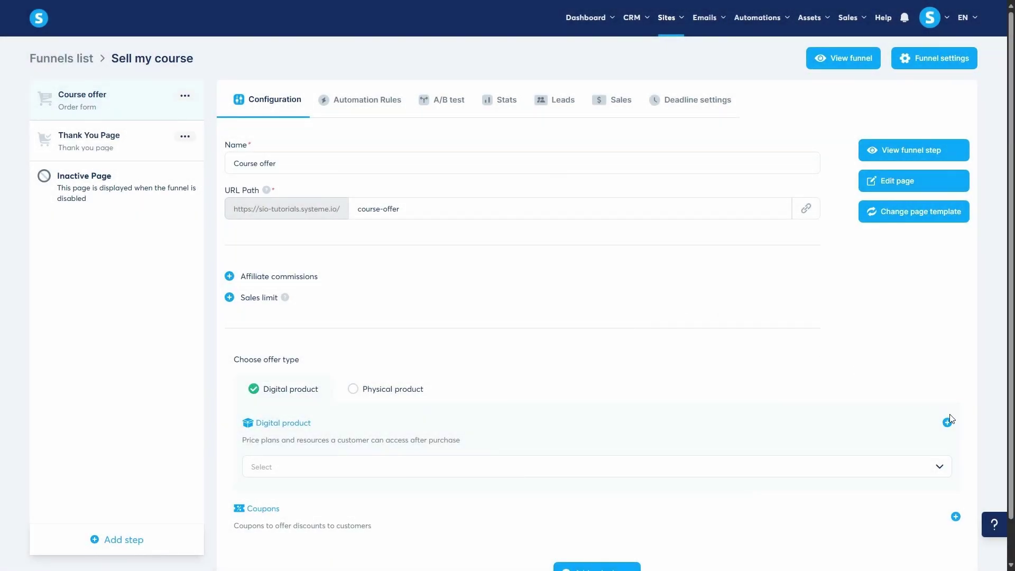
{"action": "left_click", "coordinate": [946, 421]}
{"action": "left_click", "coordinate": [389, 475]}
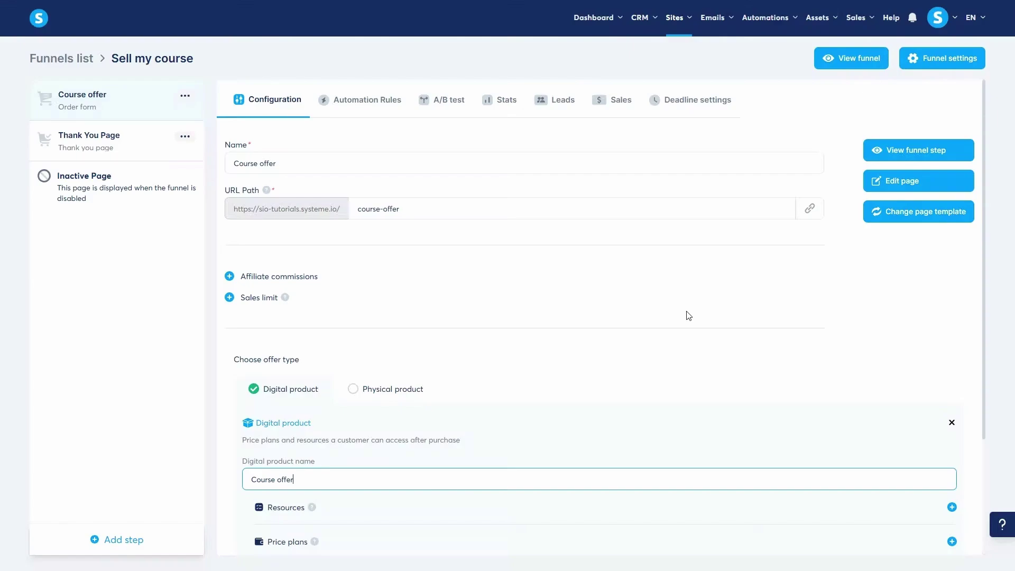
{"action": "scroll", "coordinate": [688, 315], "scroll_direction": "down", "scroll_amount": 3}
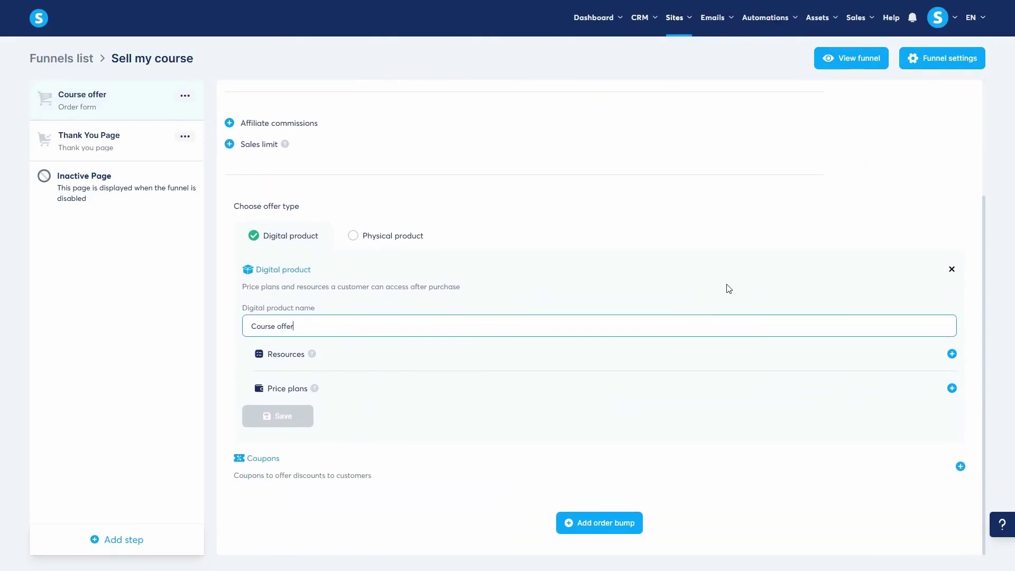
{"action": "left_click", "coordinate": [951, 354]}
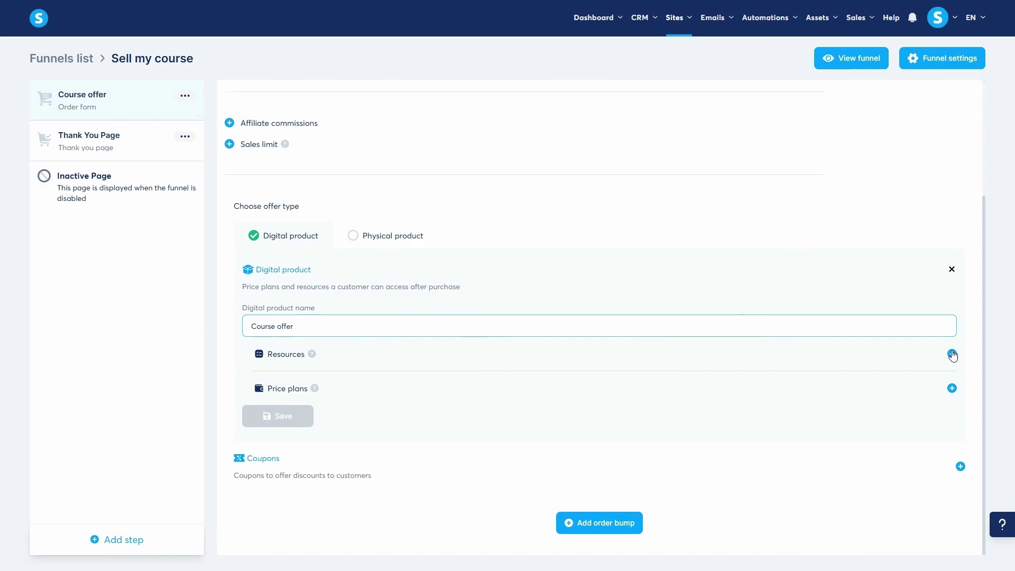
{"action": "left_click", "coordinate": [734, 346]}
{"action": "left_click", "coordinate": [629, 369]}
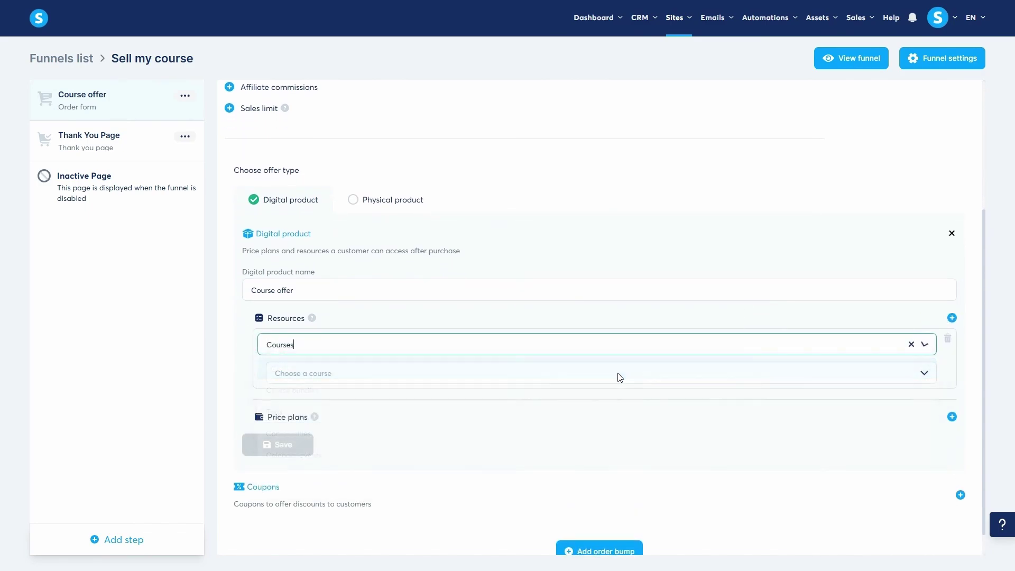
{"action": "left_click", "coordinate": [591, 379]}
{"action": "left_click", "coordinate": [580, 399]}
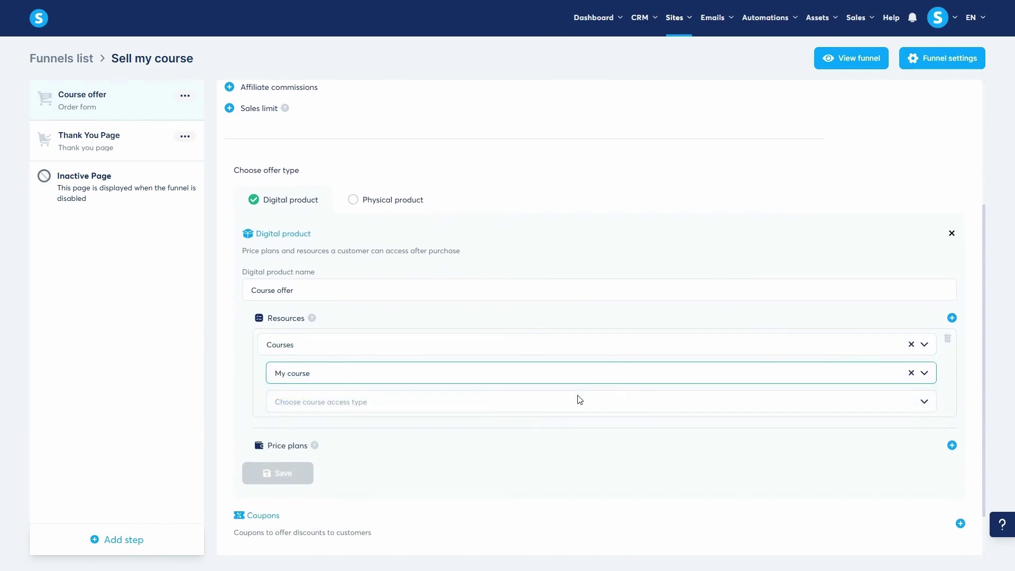
- Set the course access type for My course to Drip content
{"action": "left_click", "coordinate": [924, 403]}
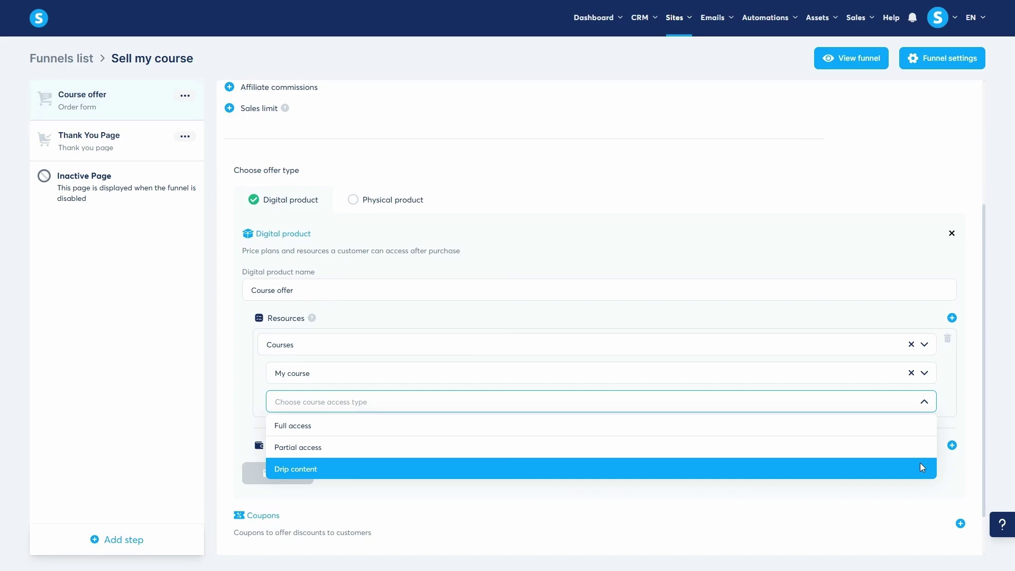
{"action": "left_click", "coordinate": [920, 466]}
{"action": "scroll", "coordinate": [922, 462], "scroll_direction": "down", "scroll_amount": 2}
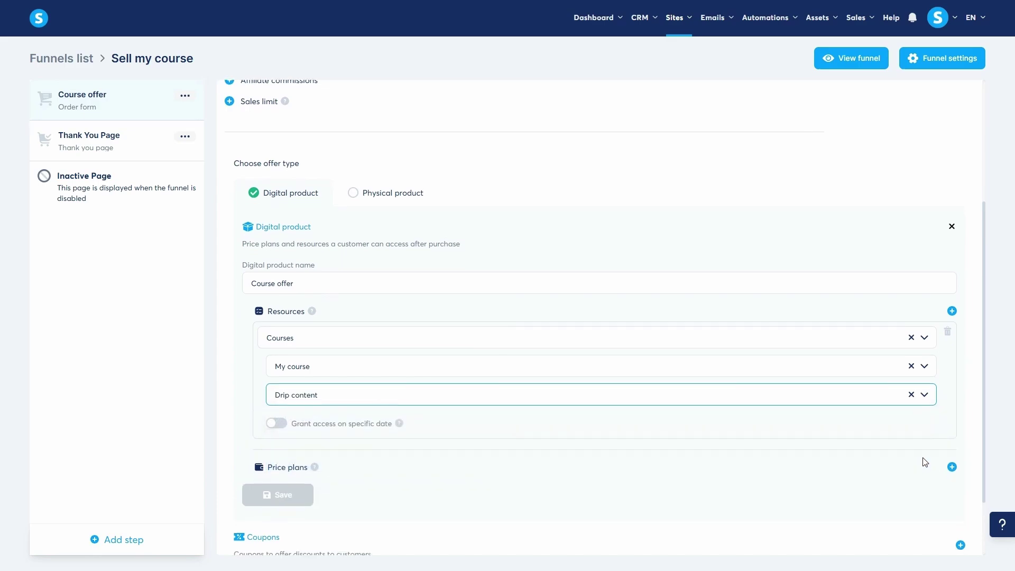
- Create a new price plan named 'Course offer' for the order form name, dashboard name and statement descriptor
{"action": "left_click", "coordinate": [951, 389]}
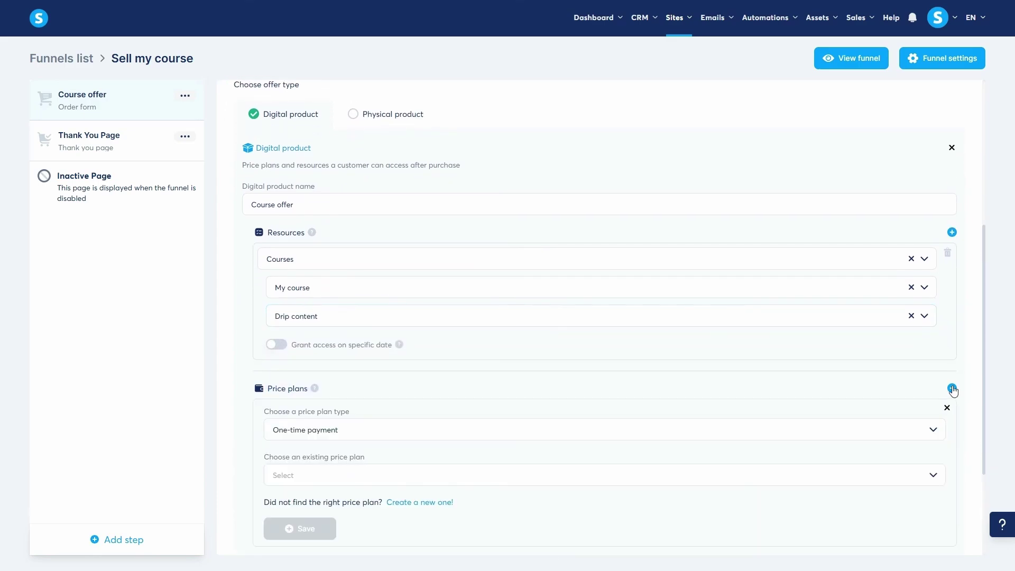
{"action": "left_click", "coordinate": [436, 502]}
{"action": "left_click", "coordinate": [421, 430]}
{"action": "type", "text": "Course offer"}
{"action": "left_click", "coordinate": [625, 429]}
{"action": "type", "text": "Course offer"}
{"action": "left_click", "coordinate": [487, 472]}
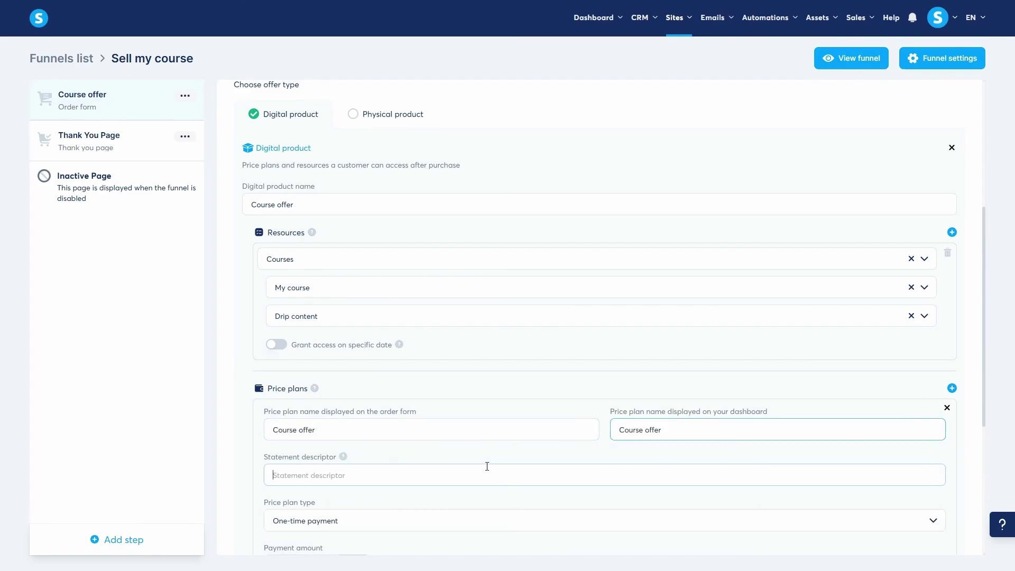
{"action": "type", "text": "Course offer"}
- Set the plan amount to 20, then save the price plan and the order form's product settings
{"action": "scroll", "coordinate": [513, 446], "scroll_direction": "down", "scroll_amount": 5}
{"action": "left_click", "coordinate": [312, 297]}
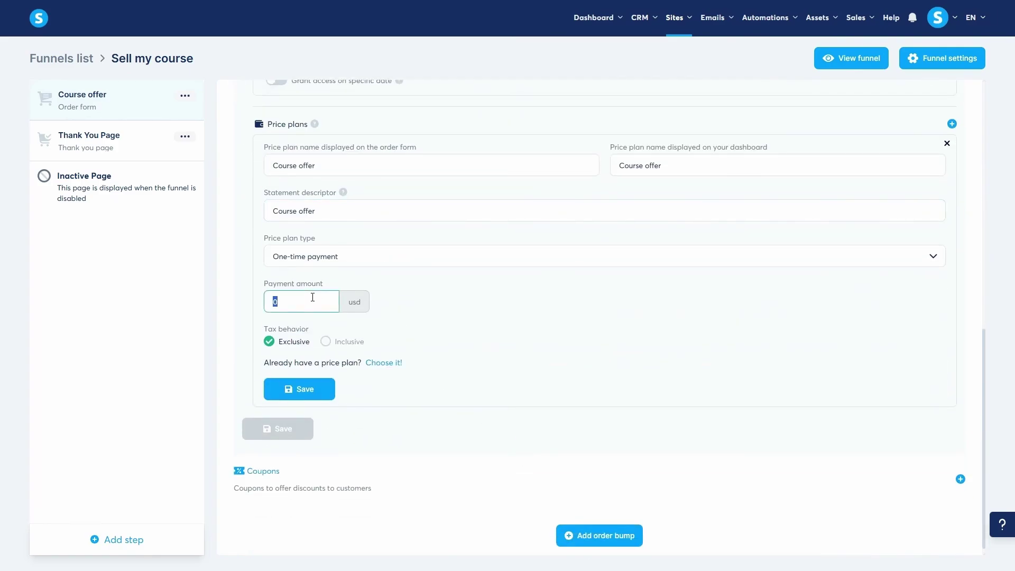
{"action": "key", "text": "BackSpace"}
{"action": "type", "text": "20"}
{"action": "left_click", "coordinate": [319, 392]}
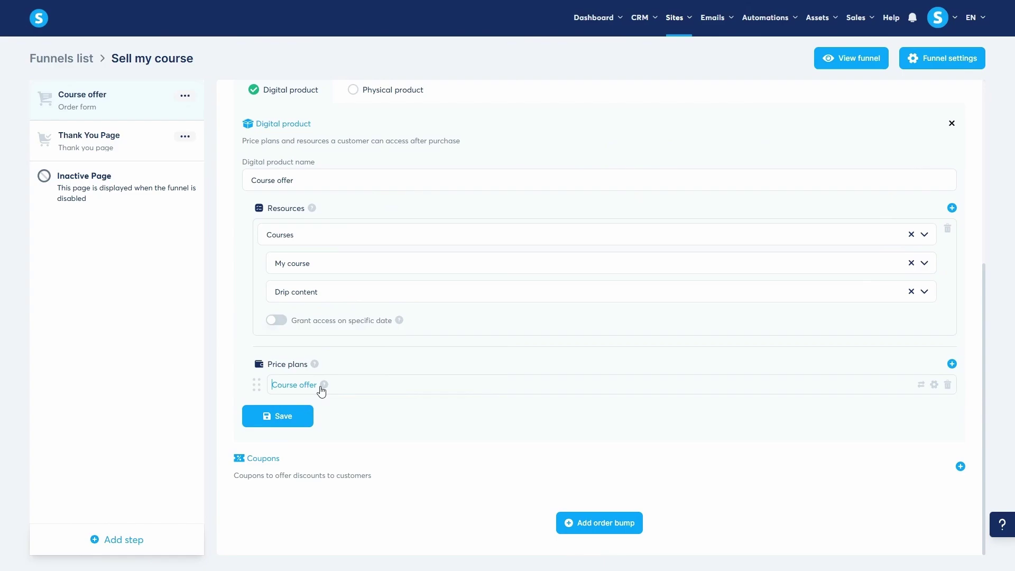
{"action": "left_click", "coordinate": [291, 417]}
{"action": "scroll", "coordinate": [515, 344], "scroll_direction": "up", "scroll_amount": 5}
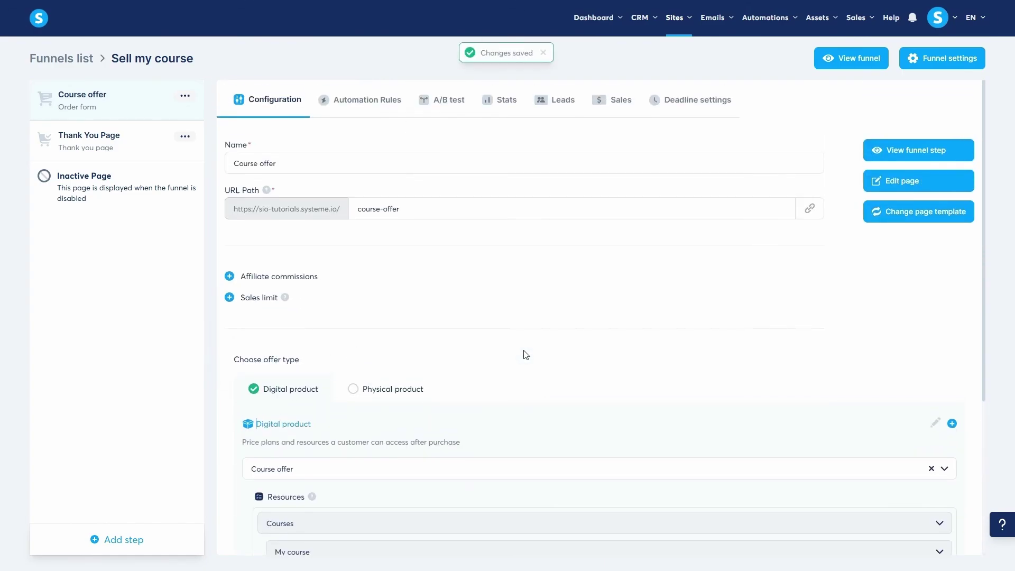